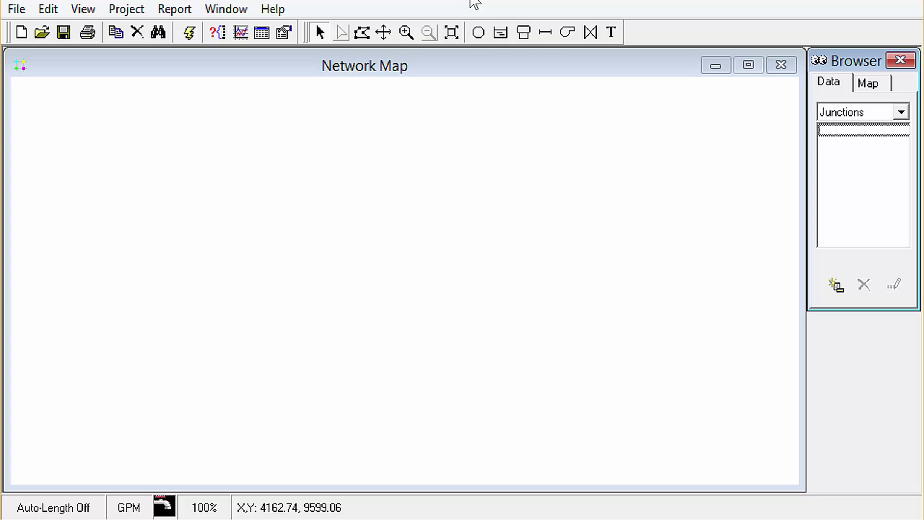
- Place reservoir 1 on the upper left of the Network Map
left_click(477, 36)
left_click(500, 34)
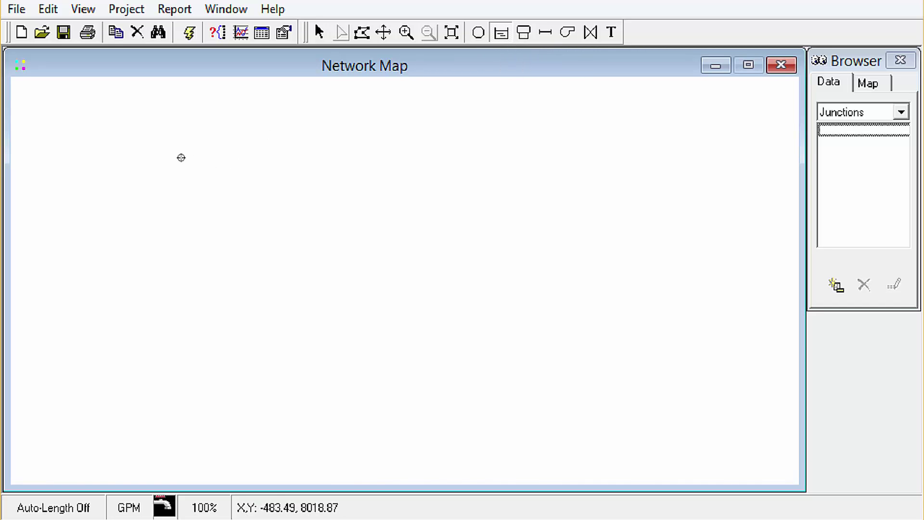
left_click(181, 157)
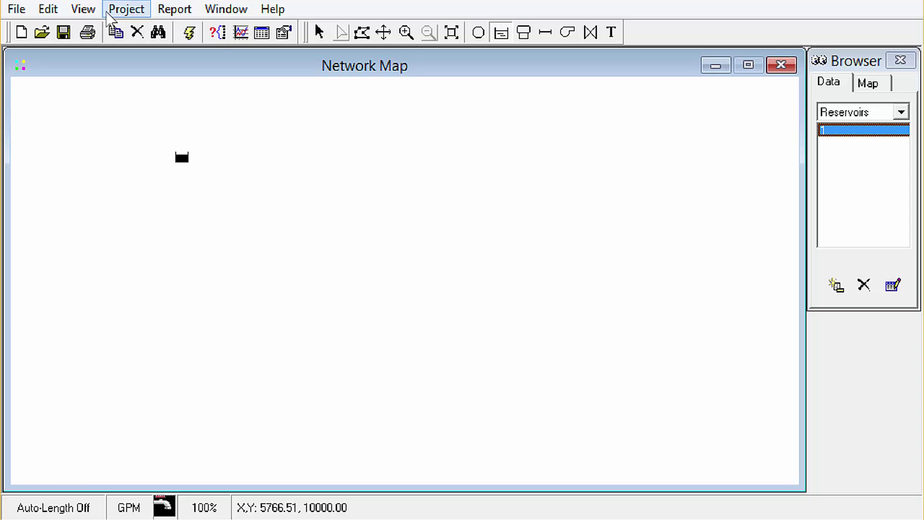
left_click(83, 9)
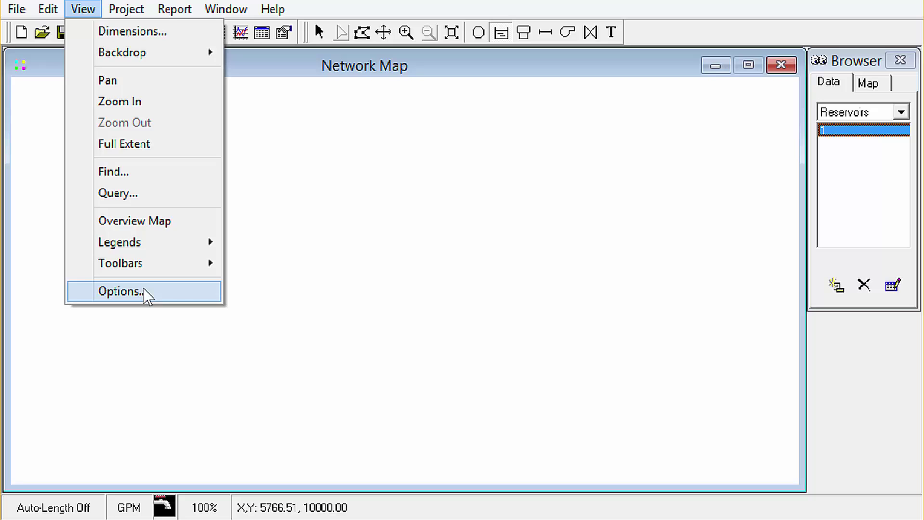
- Turn on Display Node ID's and Display Link ID's in the map Options
left_click(121, 292)
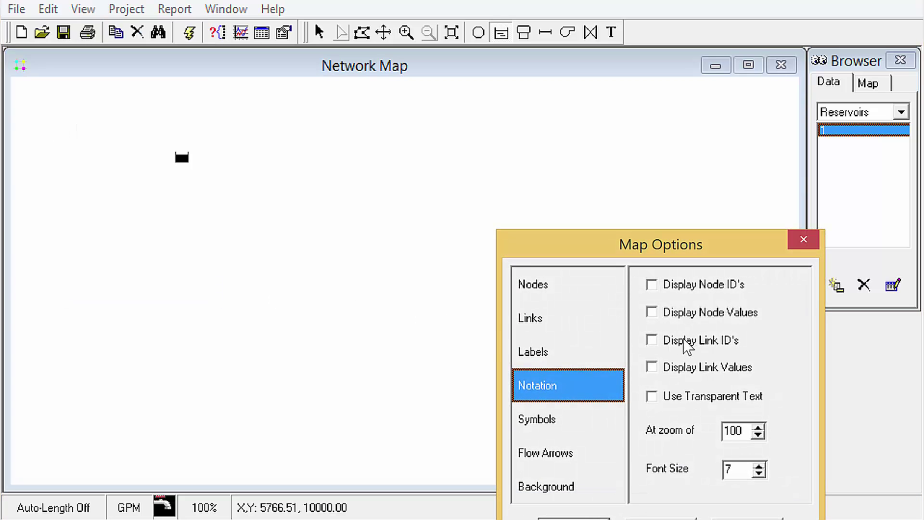
left_click(653, 340)
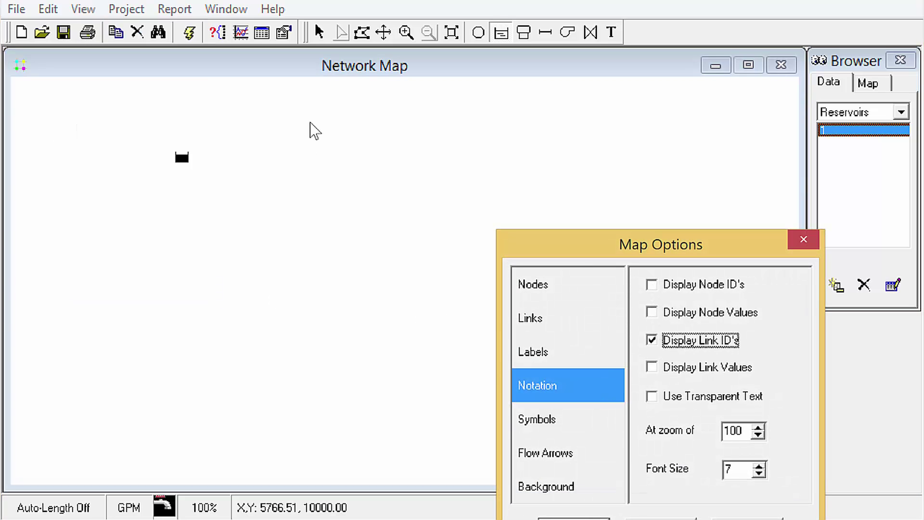
left_click(679, 285)
left_click_drag(656, 256, 491, 119)
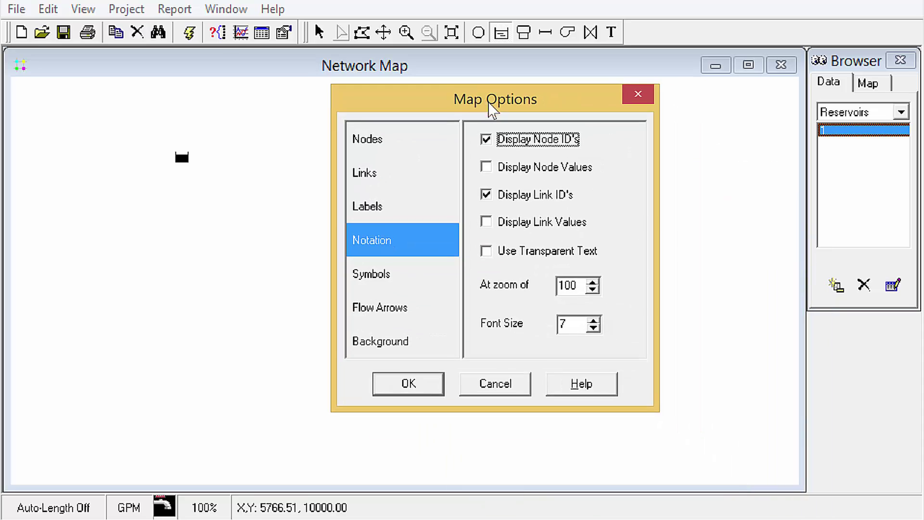
left_click(430, 385)
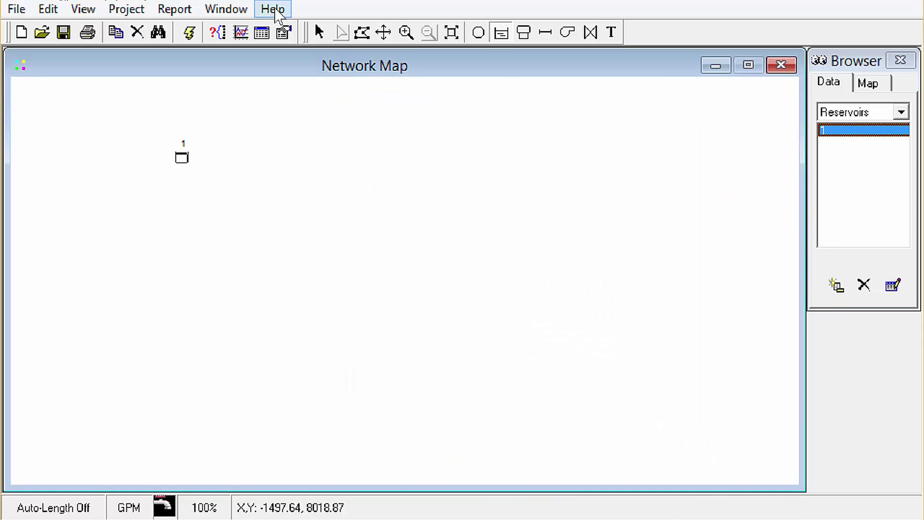
- Place junctions 2 and 3 right of the reservoir, 4 and 5 below, 6 and 7 to the right
left_click(478, 33)
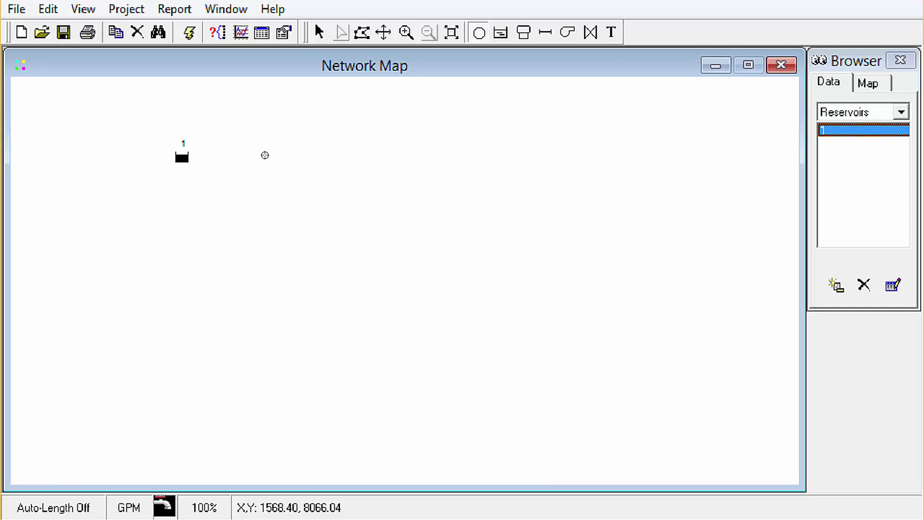
left_click(265, 156)
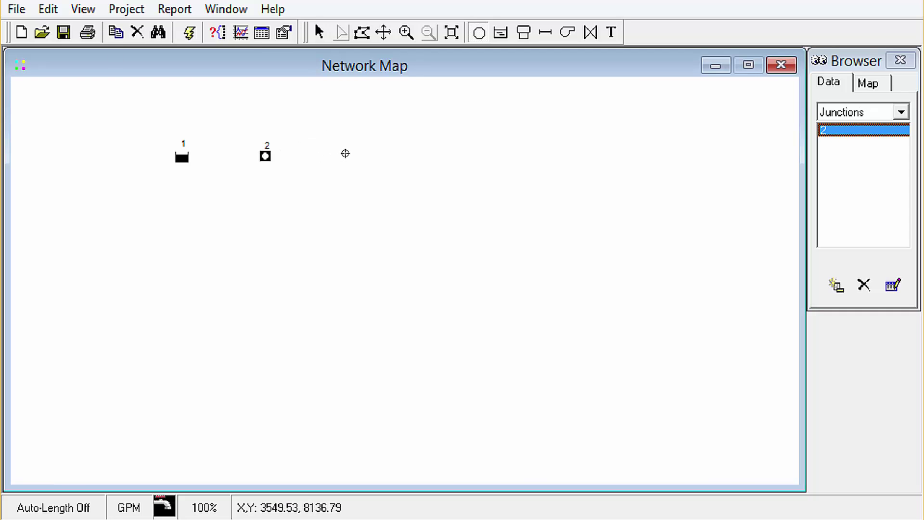
left_click(346, 153)
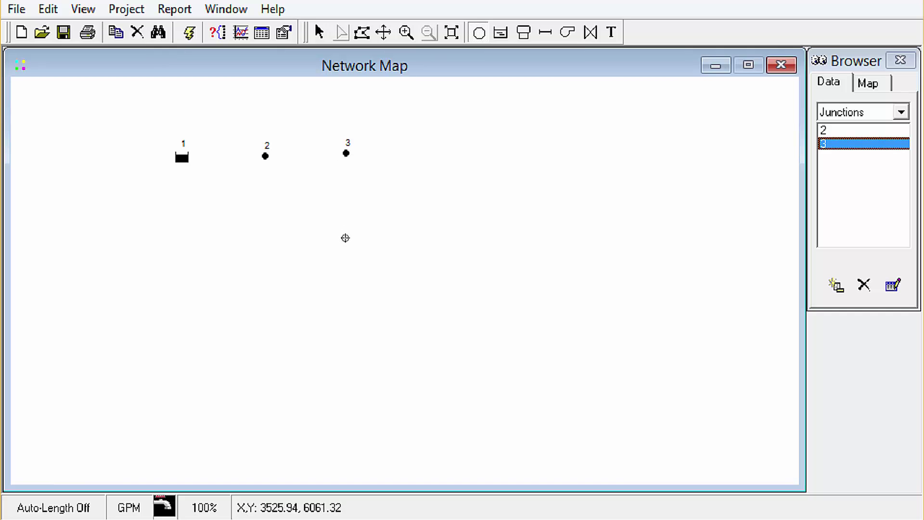
left_click(346, 244)
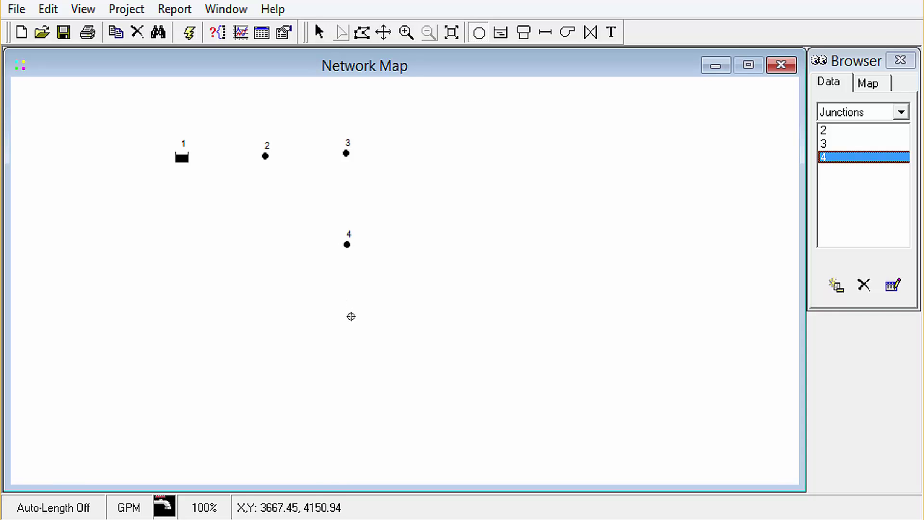
left_click(352, 330)
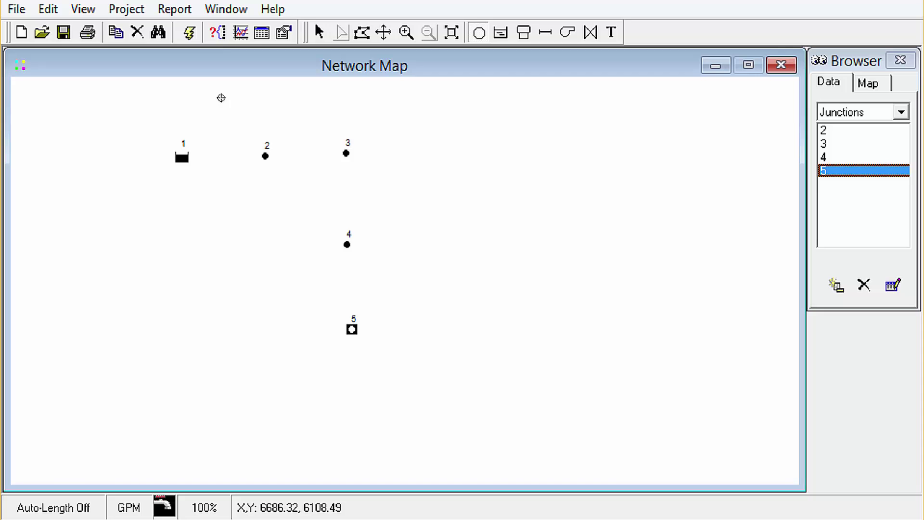
left_click(474, 235)
left_click(469, 146)
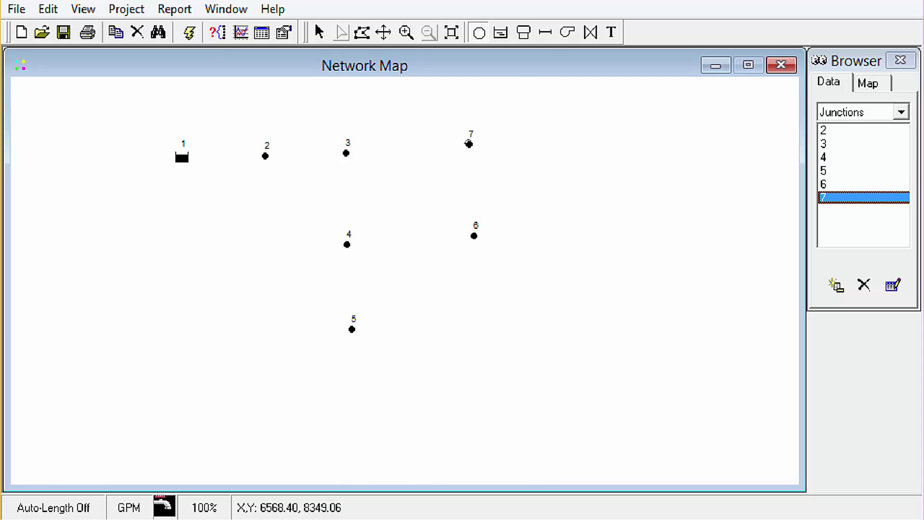
- Place tank 8 right of junction 7, then nudge junctions 6, 7 and tank 8 into alignment
left_click(527, 33)
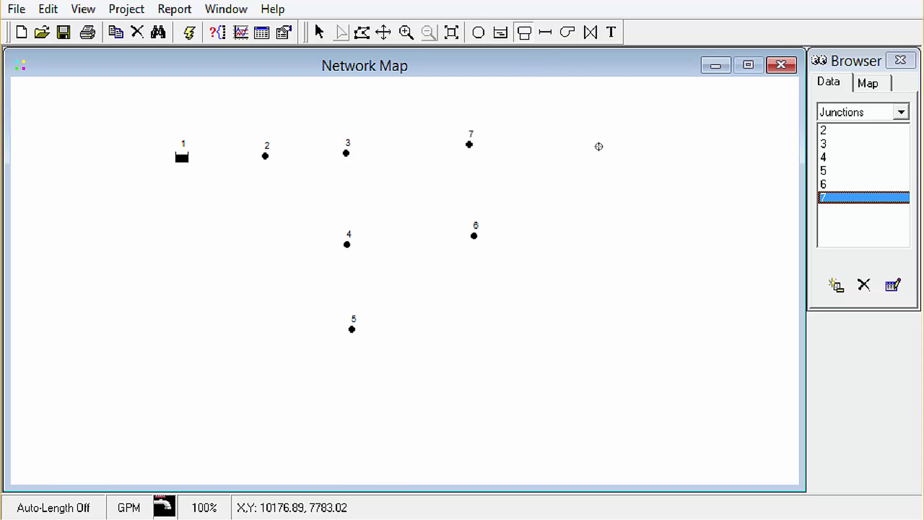
left_click(581, 137)
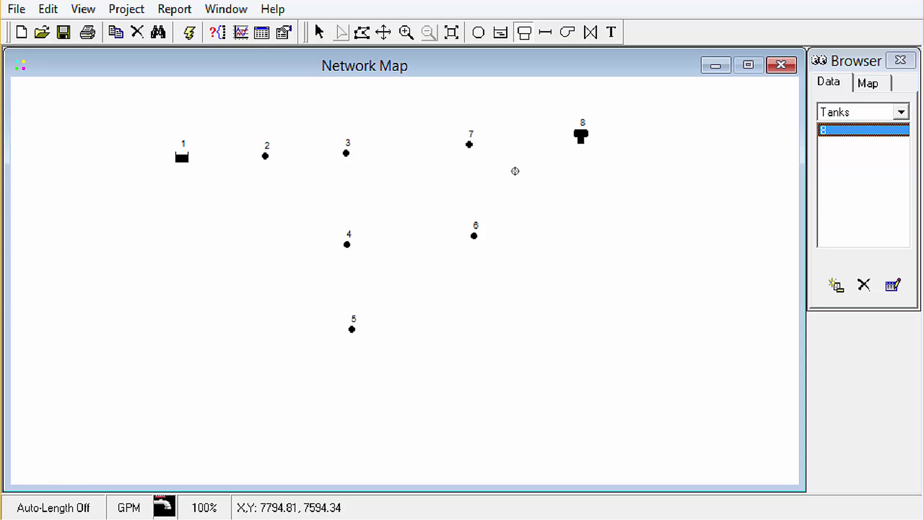
left_click(320, 33)
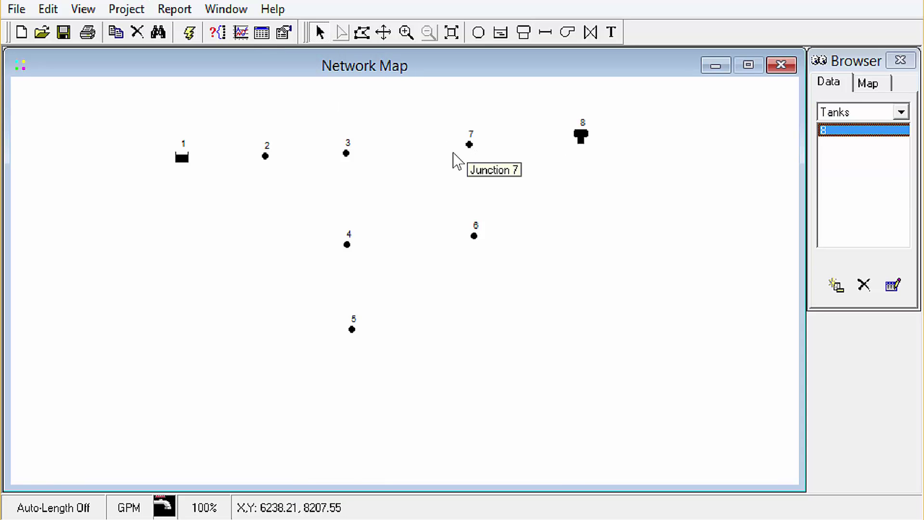
left_click(473, 236)
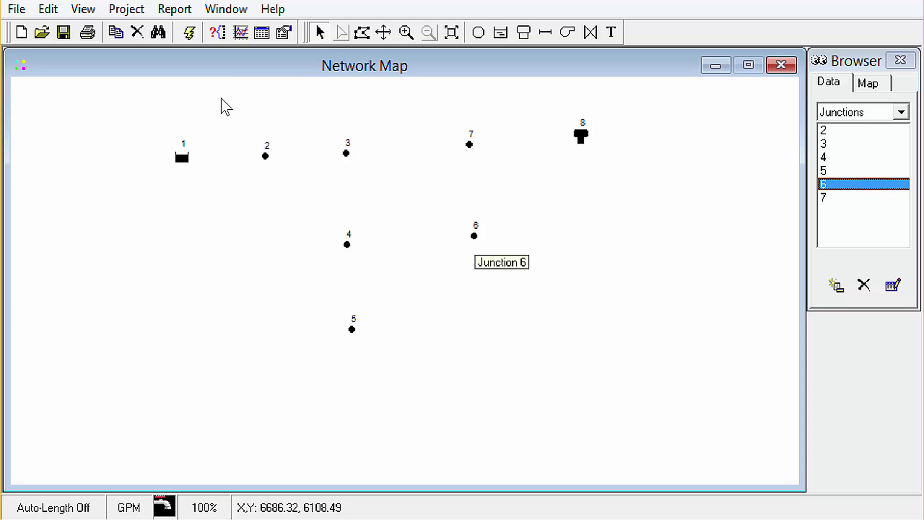
left_click_drag(474, 236, 470, 239)
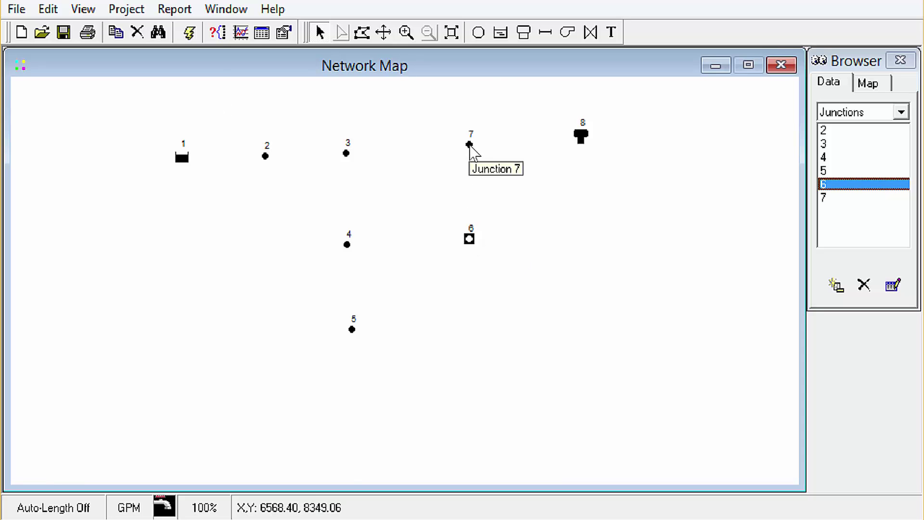
left_click(470, 144)
left_click_drag(469, 144, 464, 149)
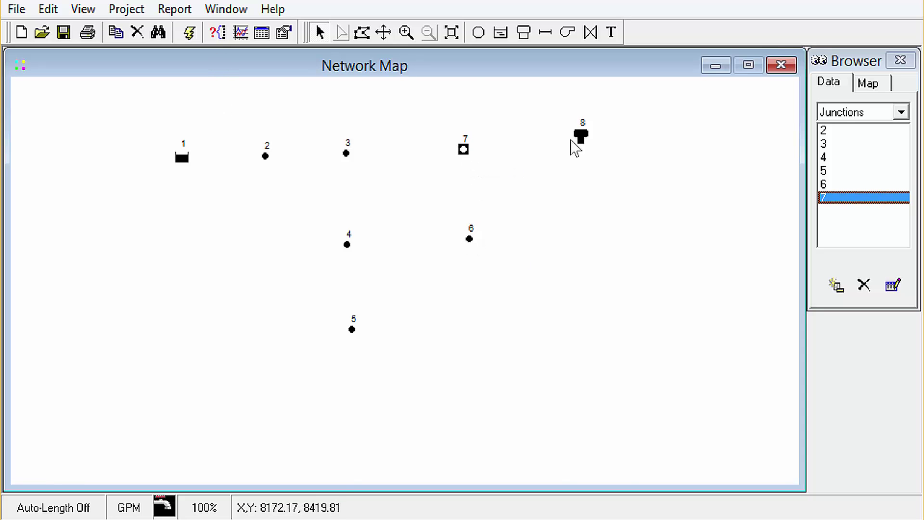
left_click(581, 136)
left_click_drag(581, 136, 582, 147)
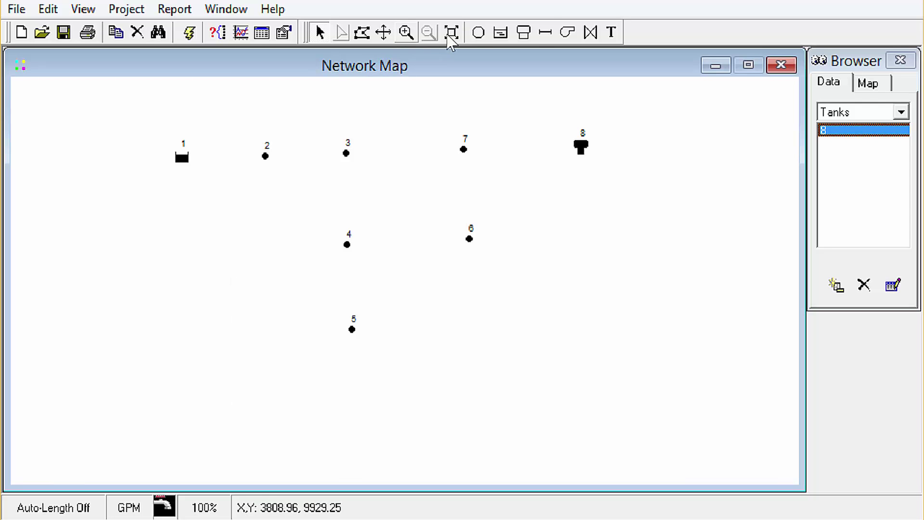
- Draw pipes 1–3 linking junctions 2–3, 3–4 and 4–5
left_click(545, 33)
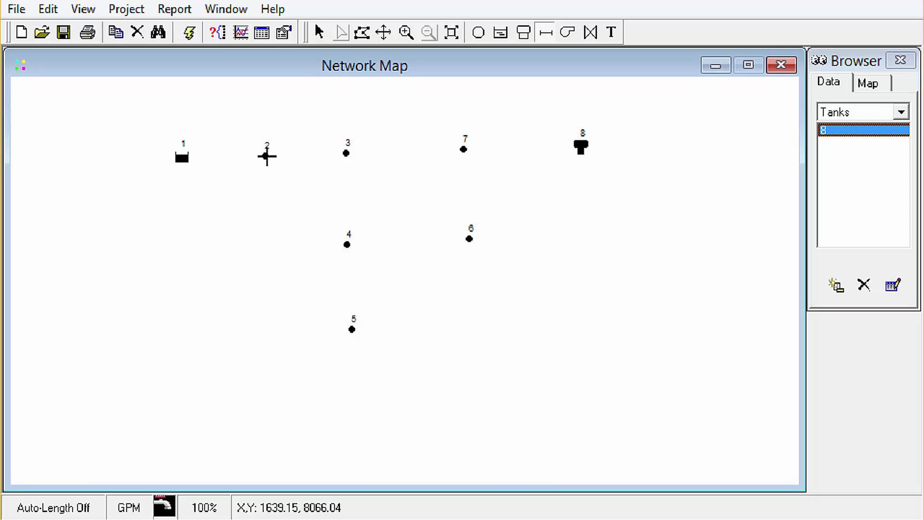
left_click(265, 156)
left_click(346, 153)
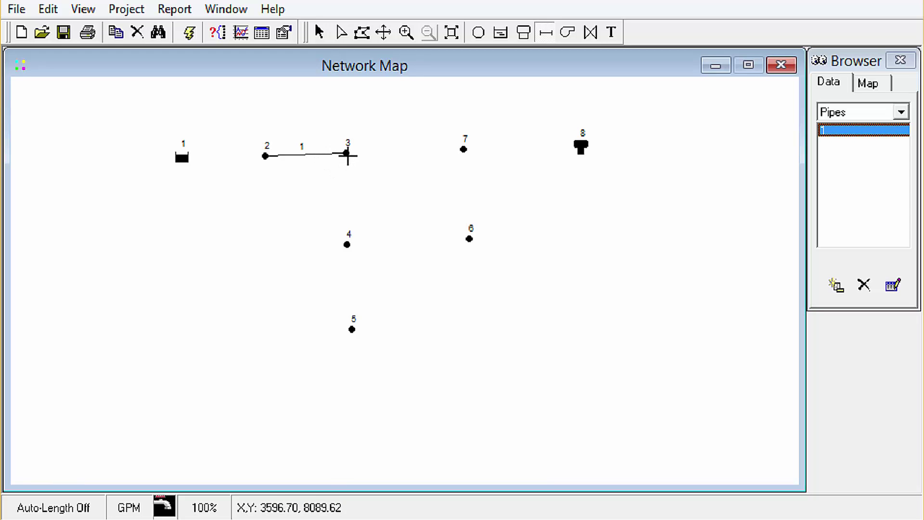
left_click(347, 153)
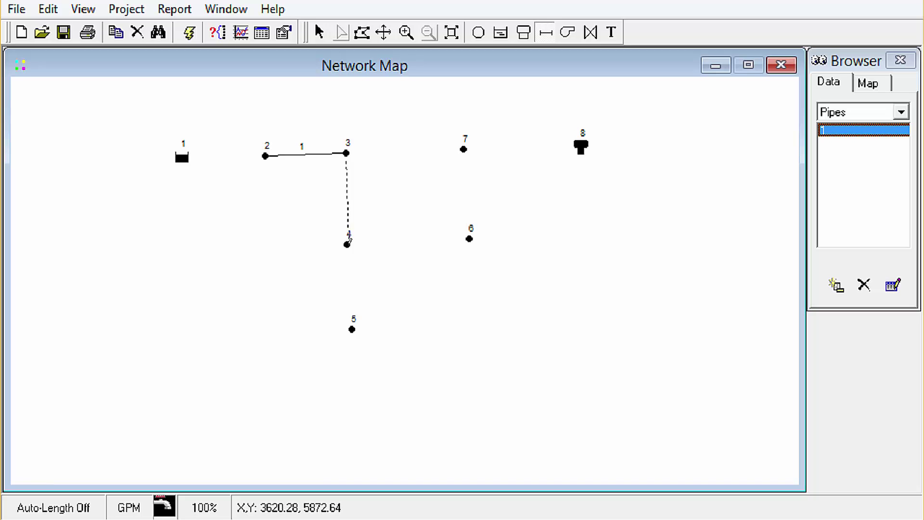
left_click(347, 245)
left_click(347, 244)
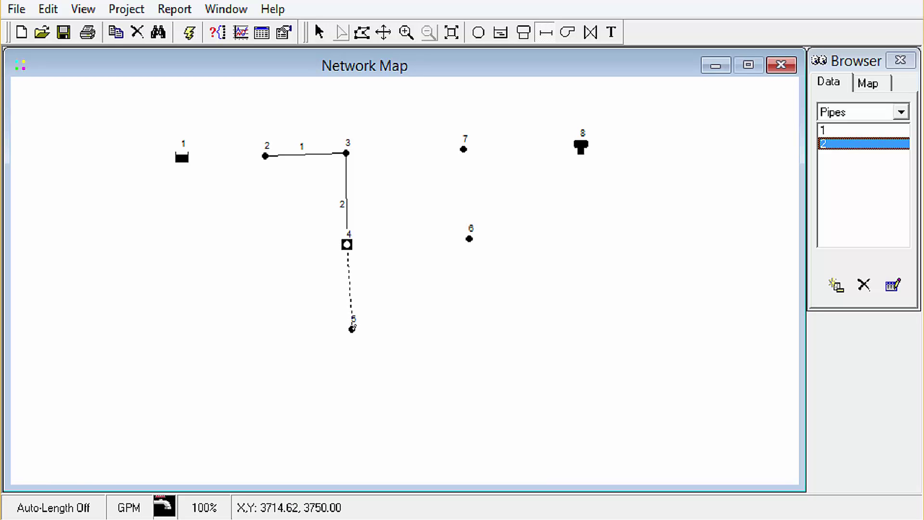
left_click(352, 328)
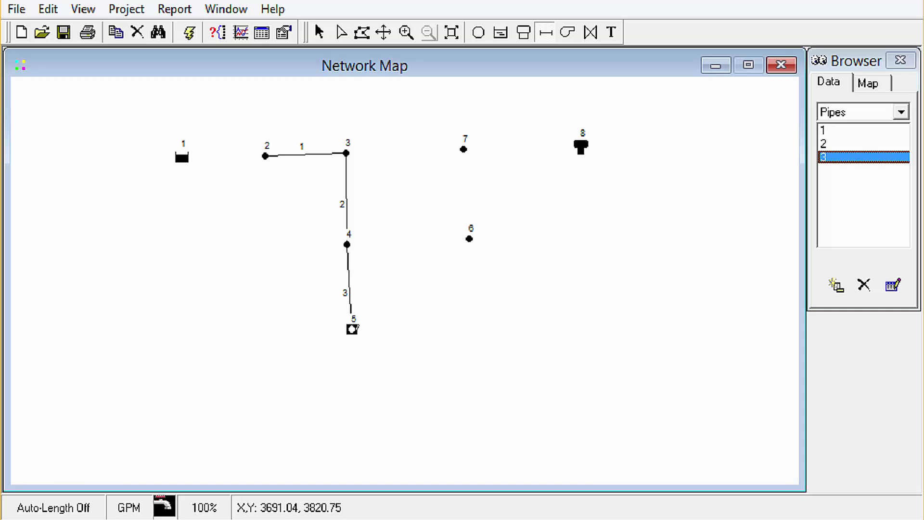
- Draw curved pipe 4 from junction 5 to junction 6 with three bend points
left_click(352, 329)
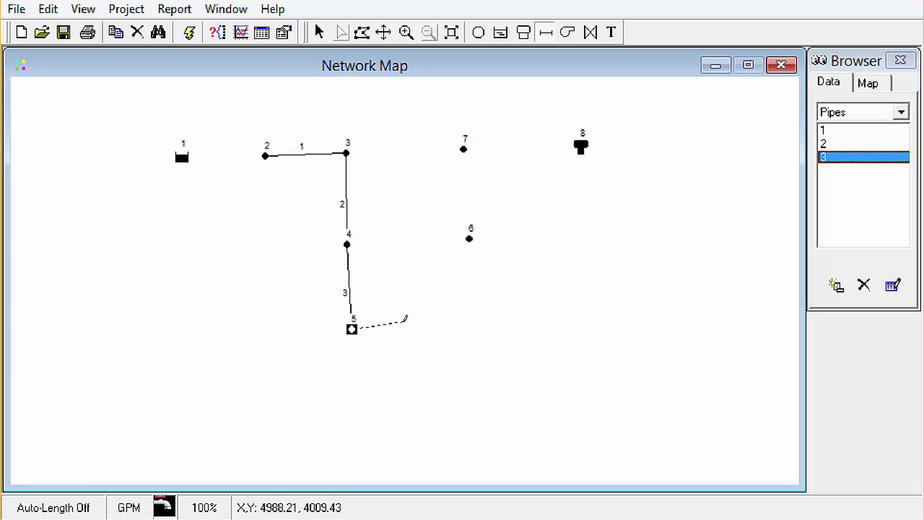
left_click(392, 323)
left_click(440, 300)
left_click(463, 274)
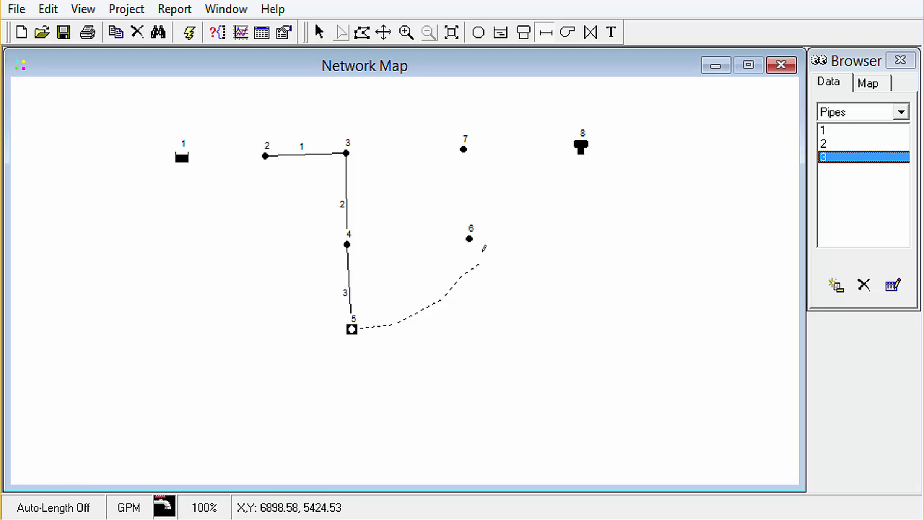
left_click(470, 238)
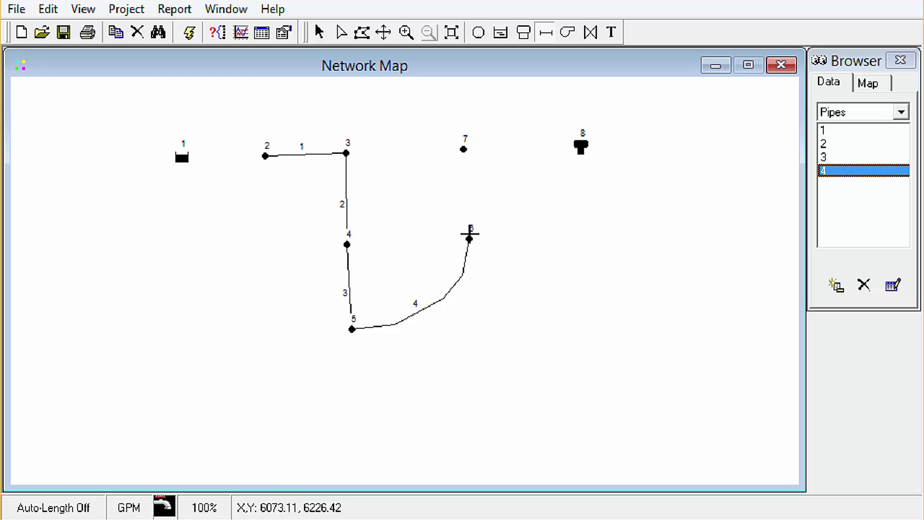
- Draw pipes 5–8 linking junctions 6–7, 7–tank 8, 3–7 and 4–6
left_click(470, 238)
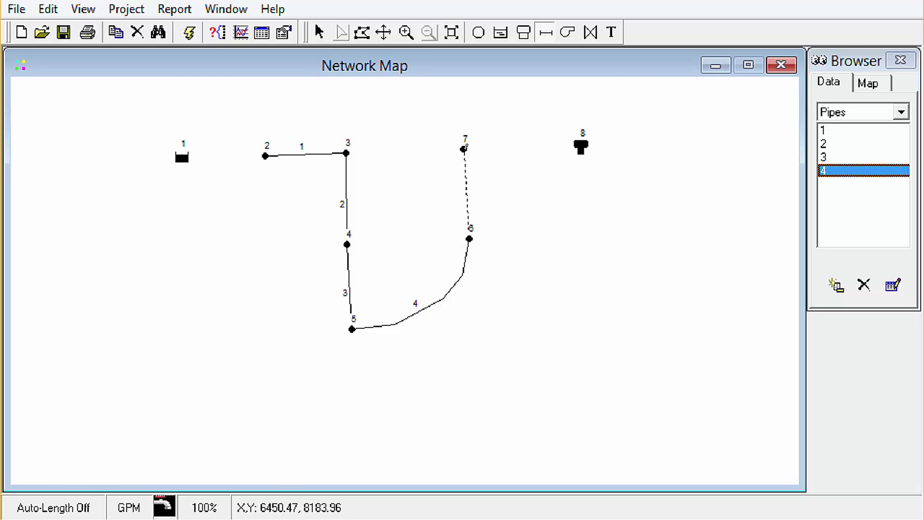
left_click(464, 148)
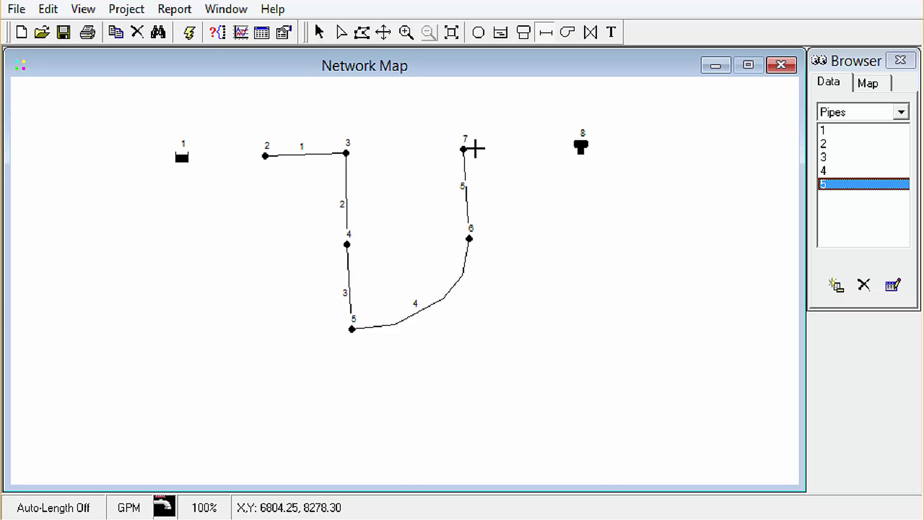
left_click(464, 149)
left_click(581, 146)
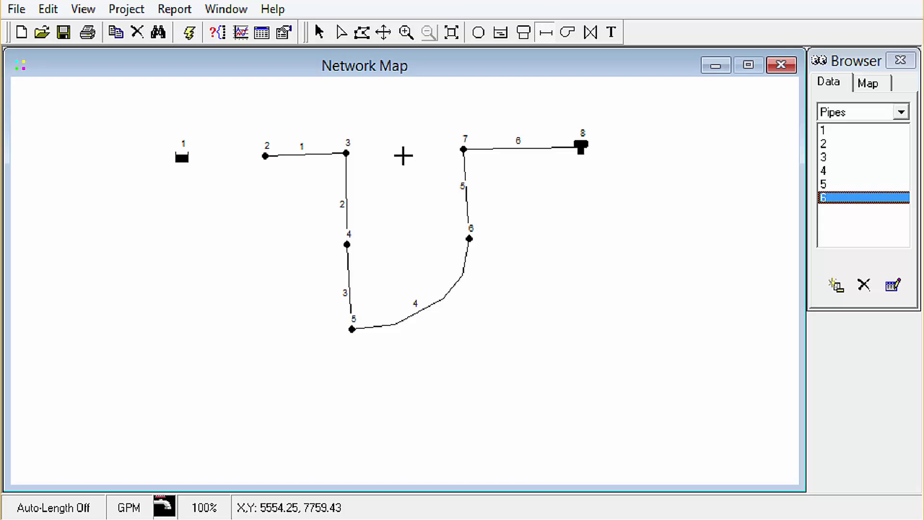
left_click(347, 153)
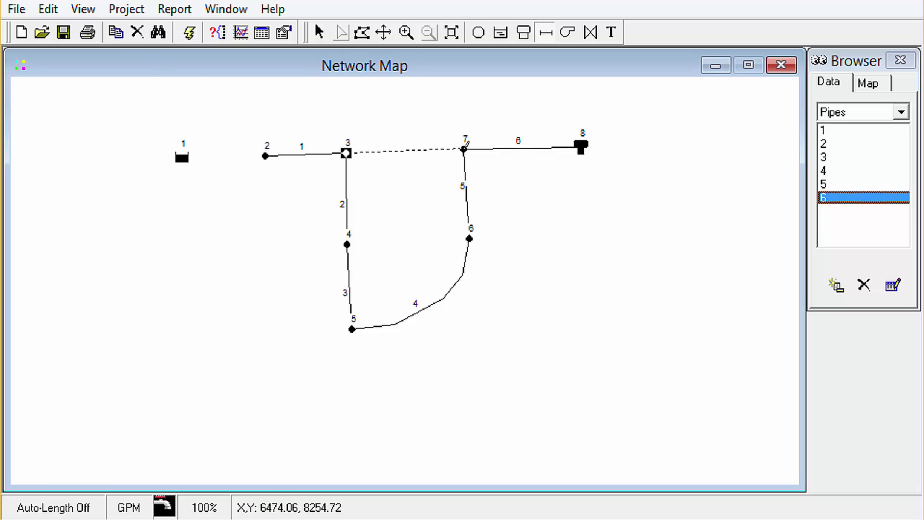
left_click(464, 149)
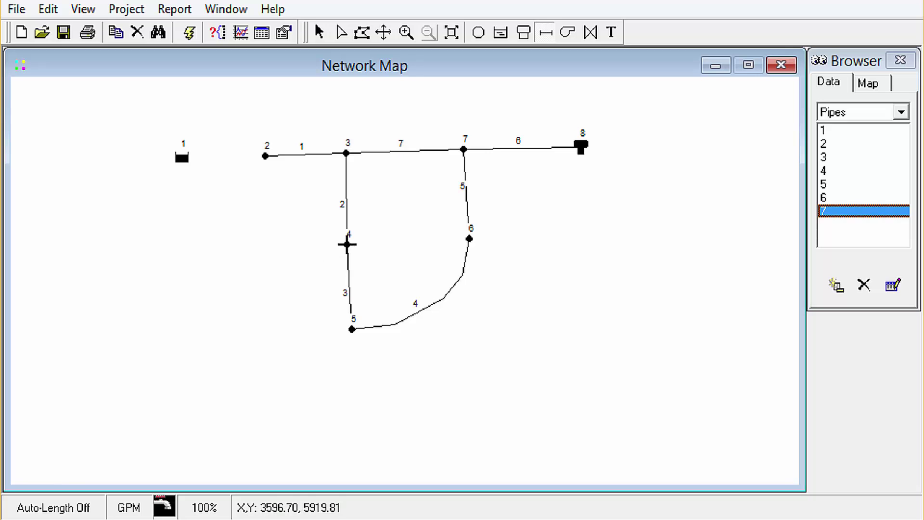
left_click(347, 244)
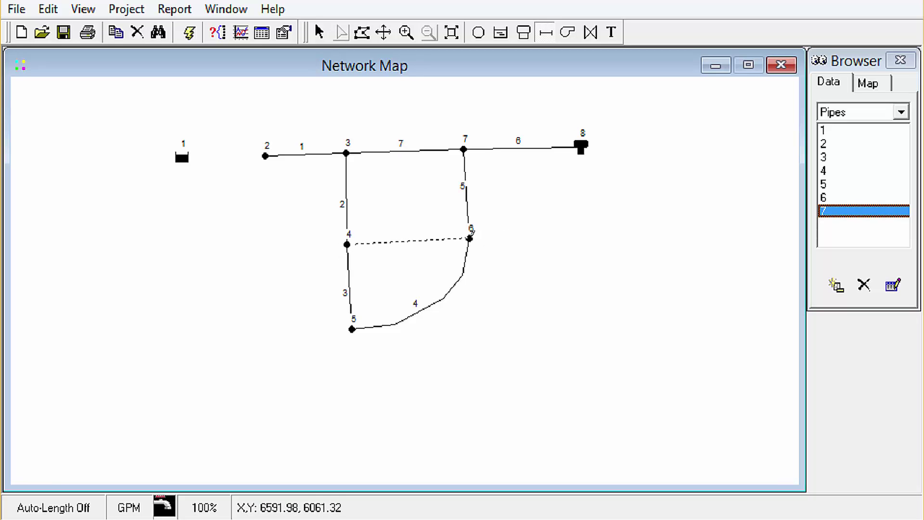
left_click(470, 236)
key("Escape")
left_click(347, 244)
left_click(469, 238)
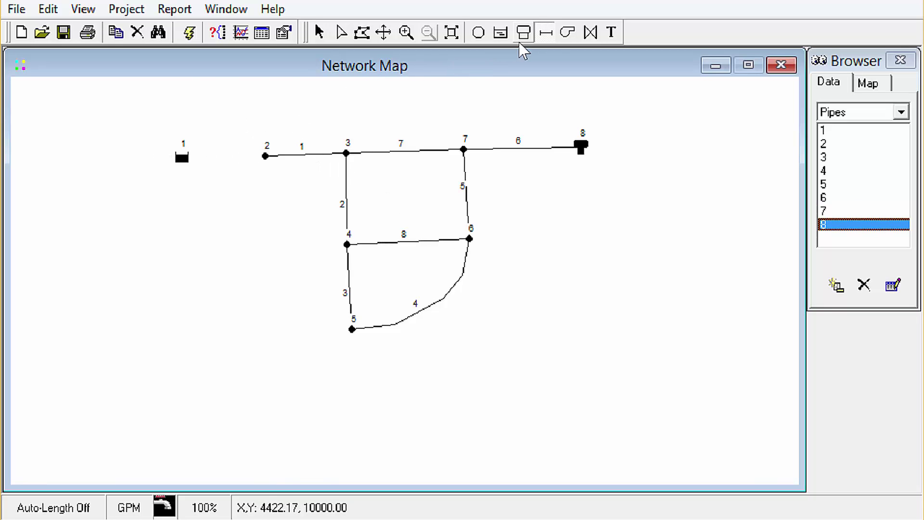
- Add pump 9 running from reservoir 1 to junction 2
left_click(569, 34)
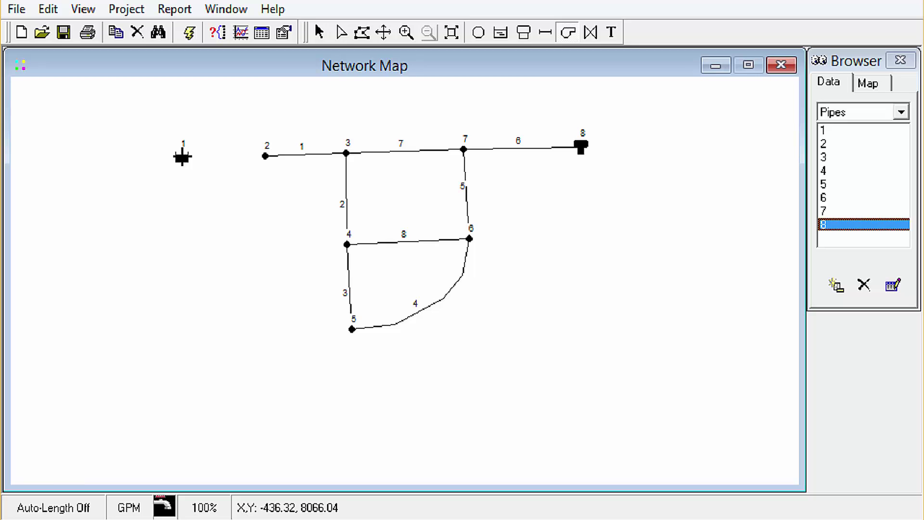
left_click(182, 157)
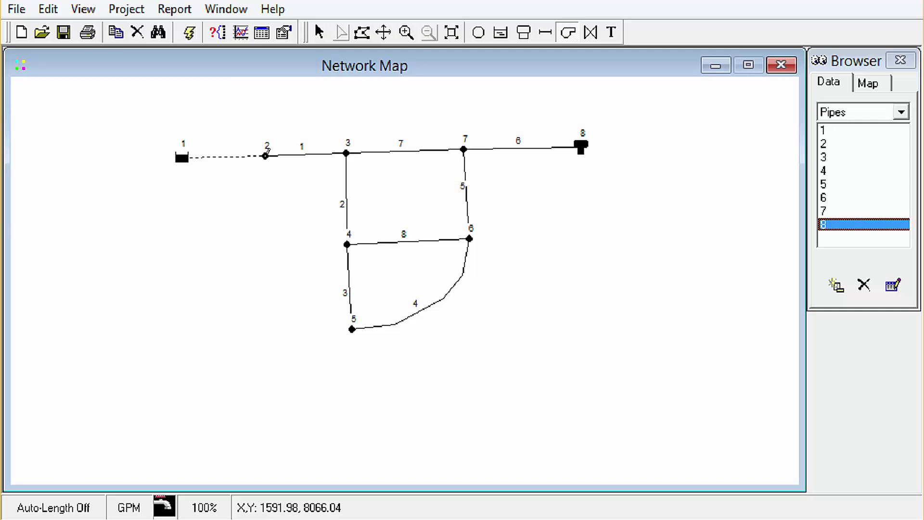
left_click(265, 156)
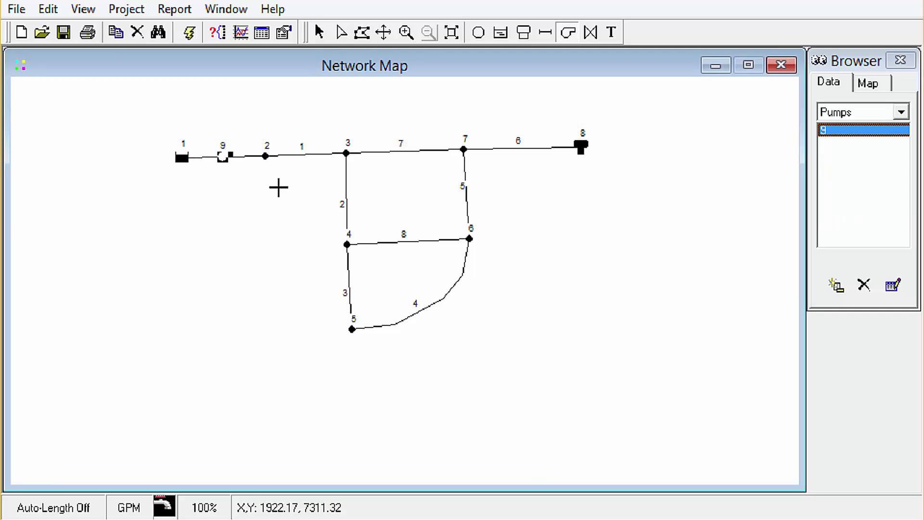